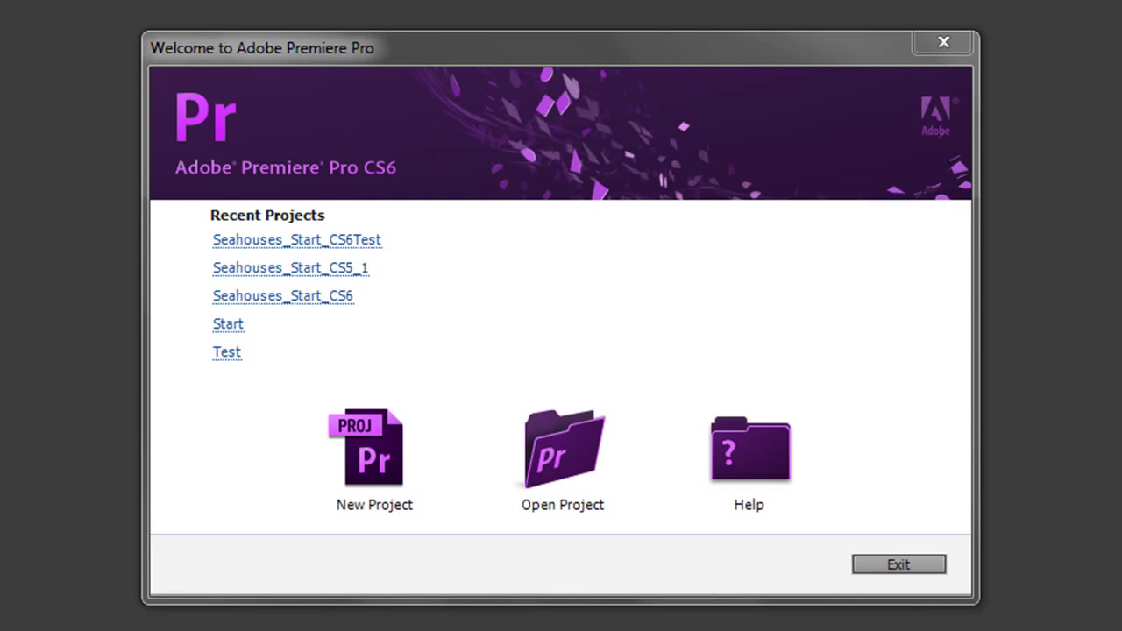
- Open Seahouses_Start_CS6Test from Recent Projects and reset the Editing workspace to its default layout
left_click(311, 241)
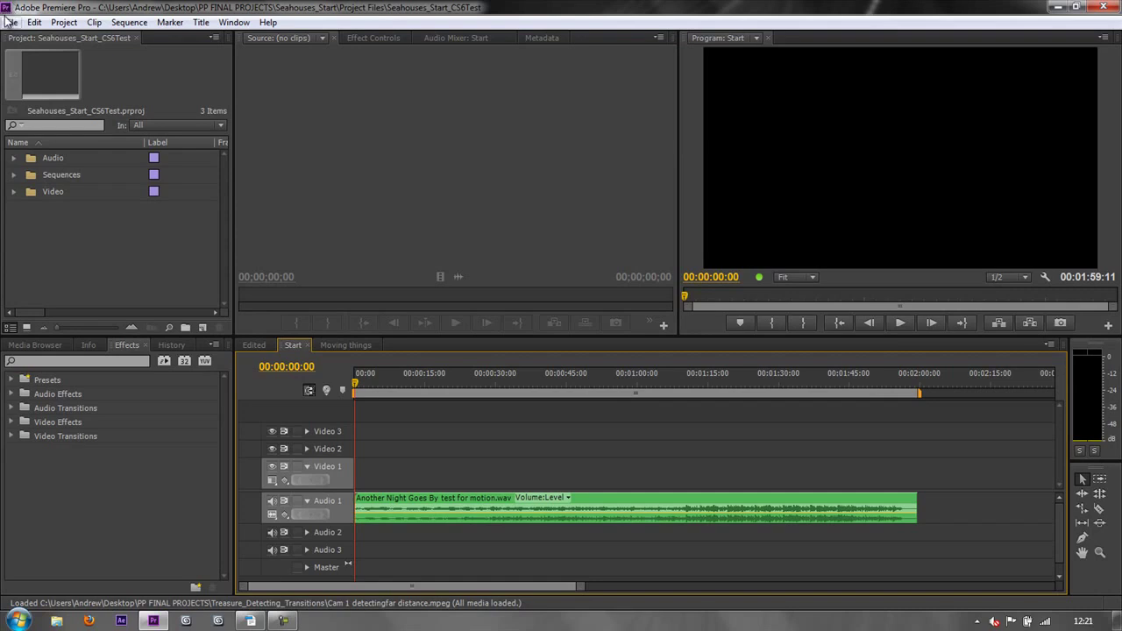
left_click(246, 24)
mouse_move(325, 38)
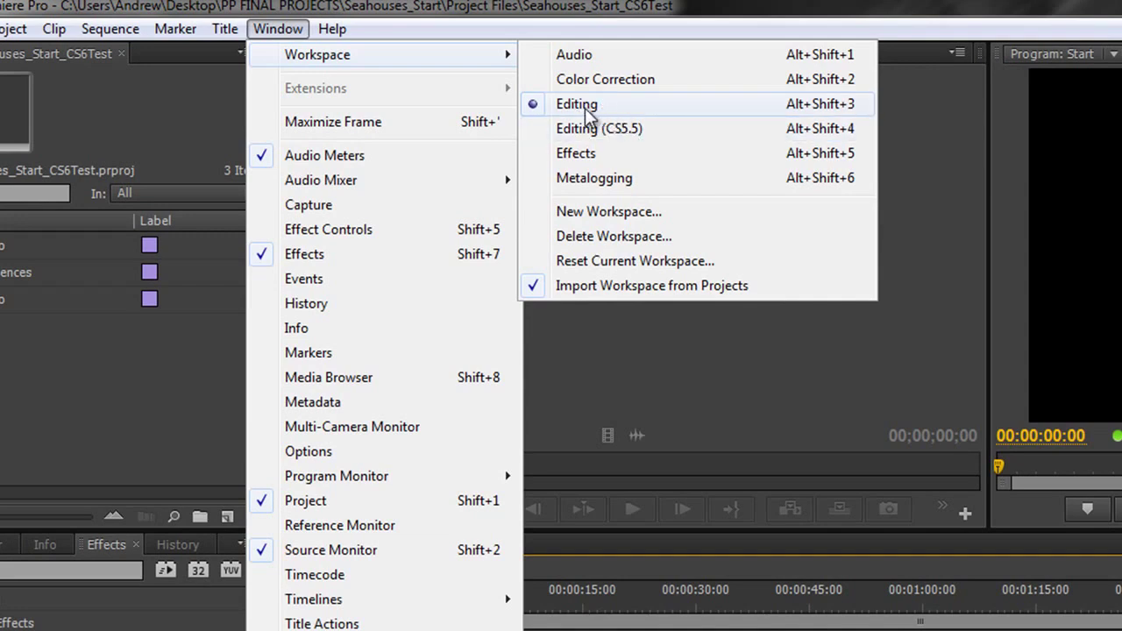
left_click(603, 261)
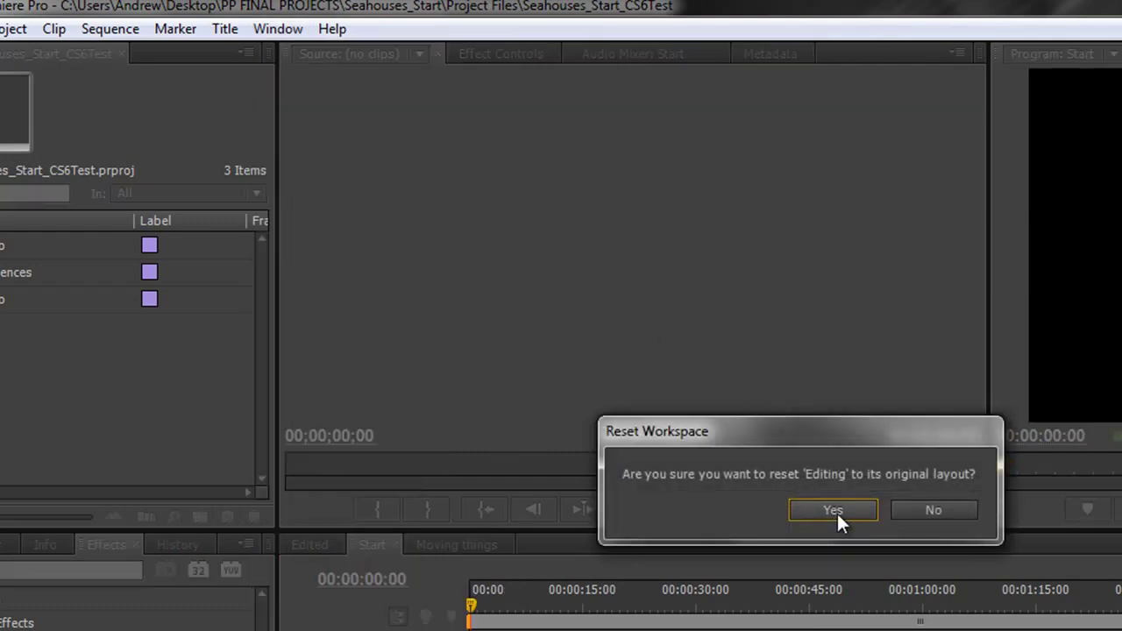
left_click(836, 511)
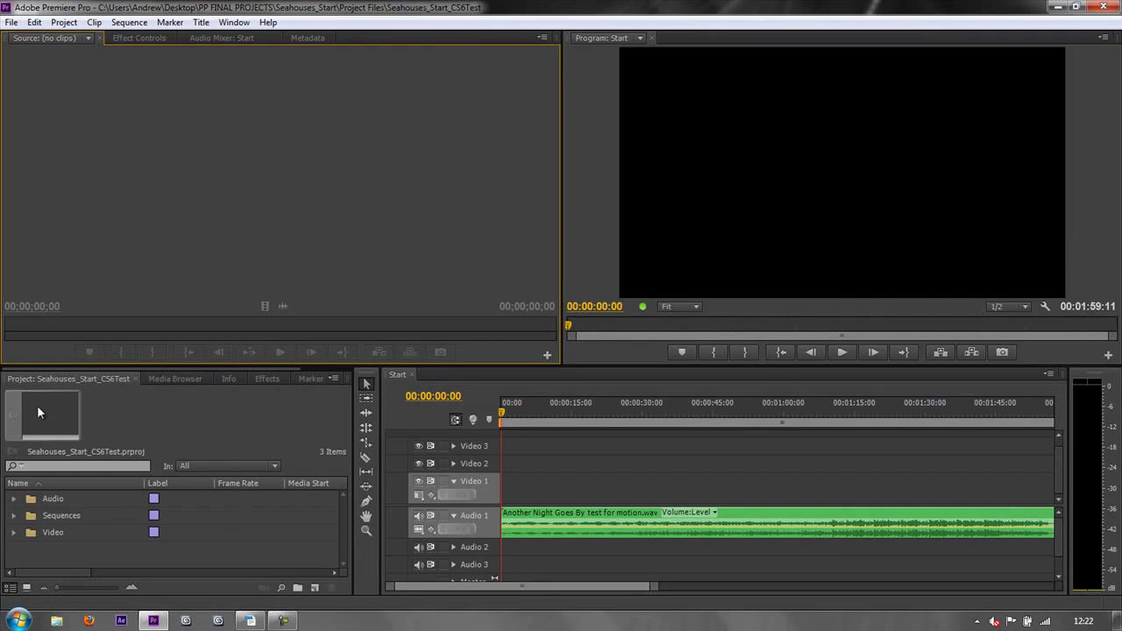
- Preview the audio files Another Night Goes By and Royalty free Sugar Cane, then switch the bins to Icon View
left_click(96, 421)
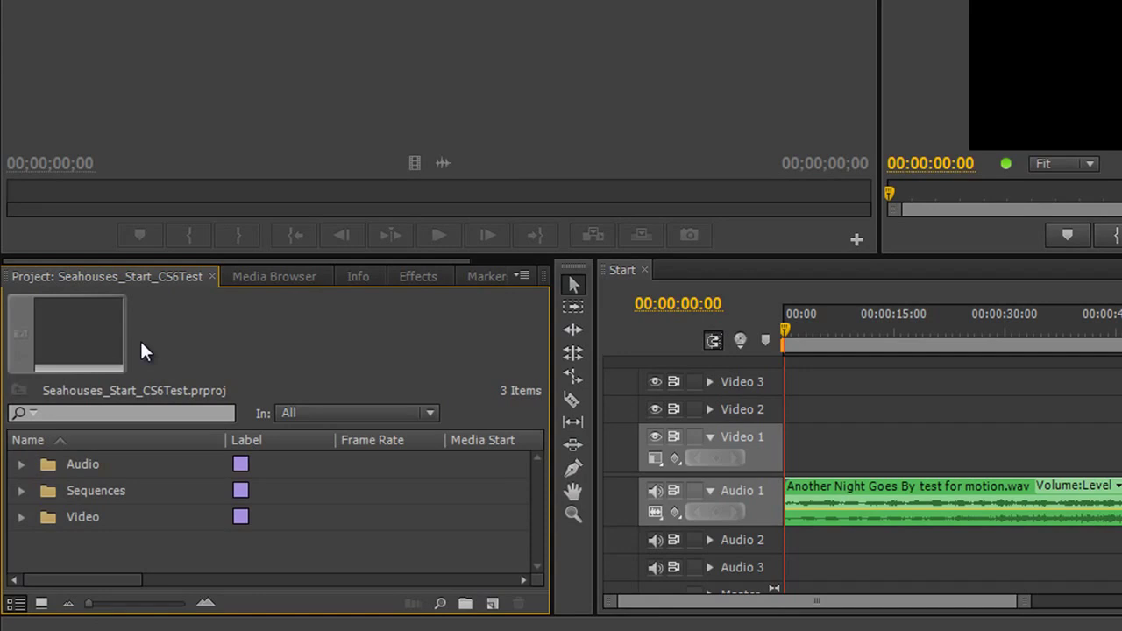
left_click(19, 465)
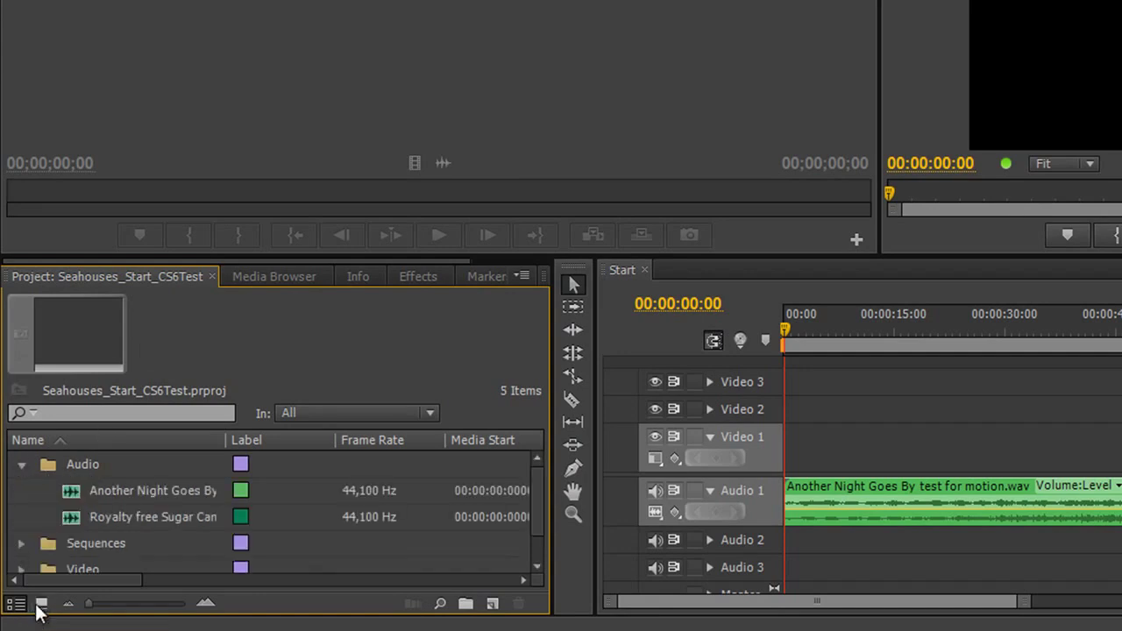
left_click(129, 489)
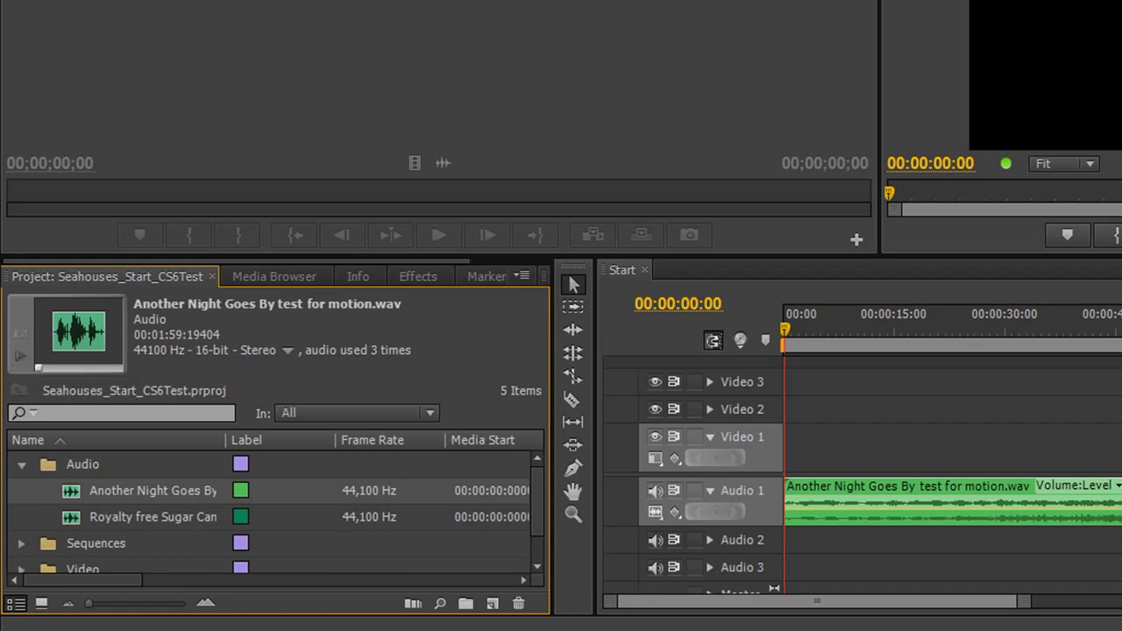
left_click(161, 522)
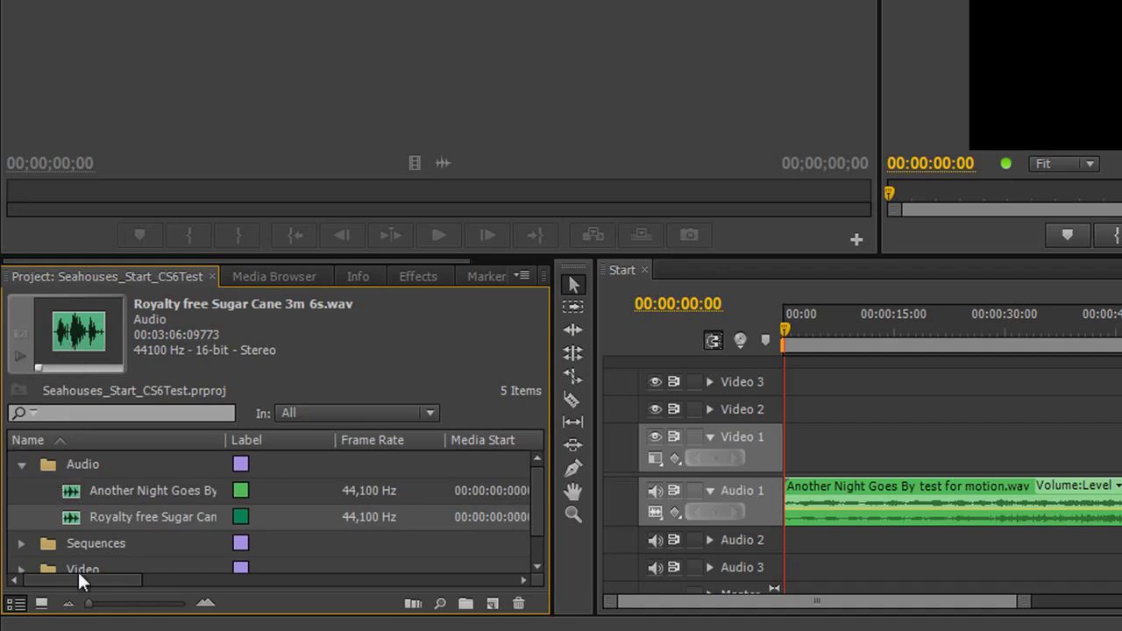
left_click(21, 464)
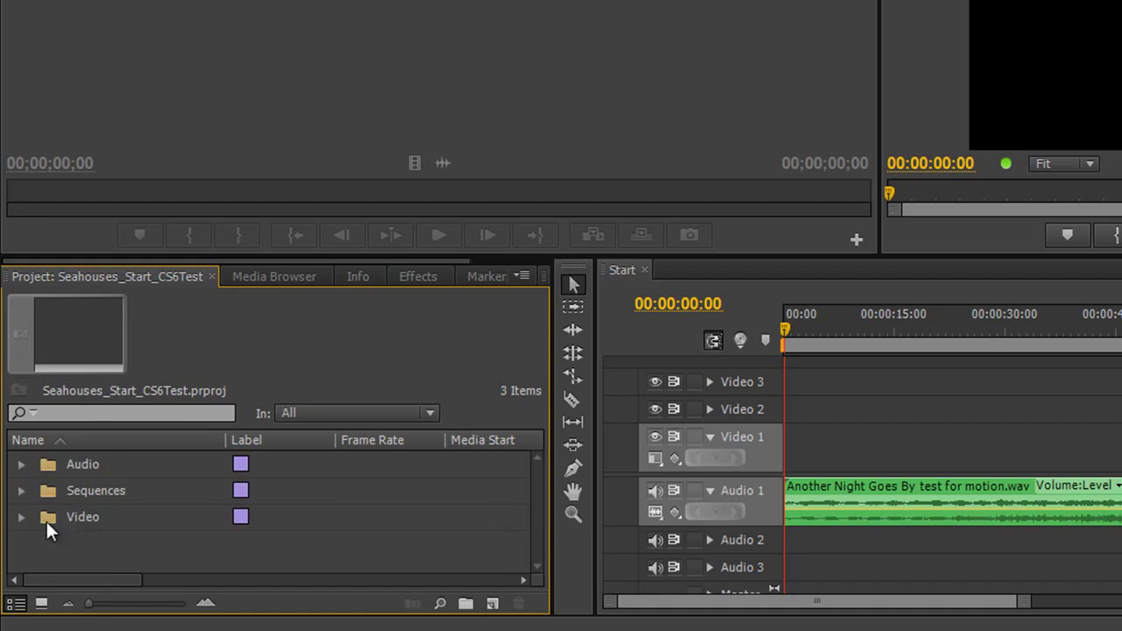
left_click(45, 604)
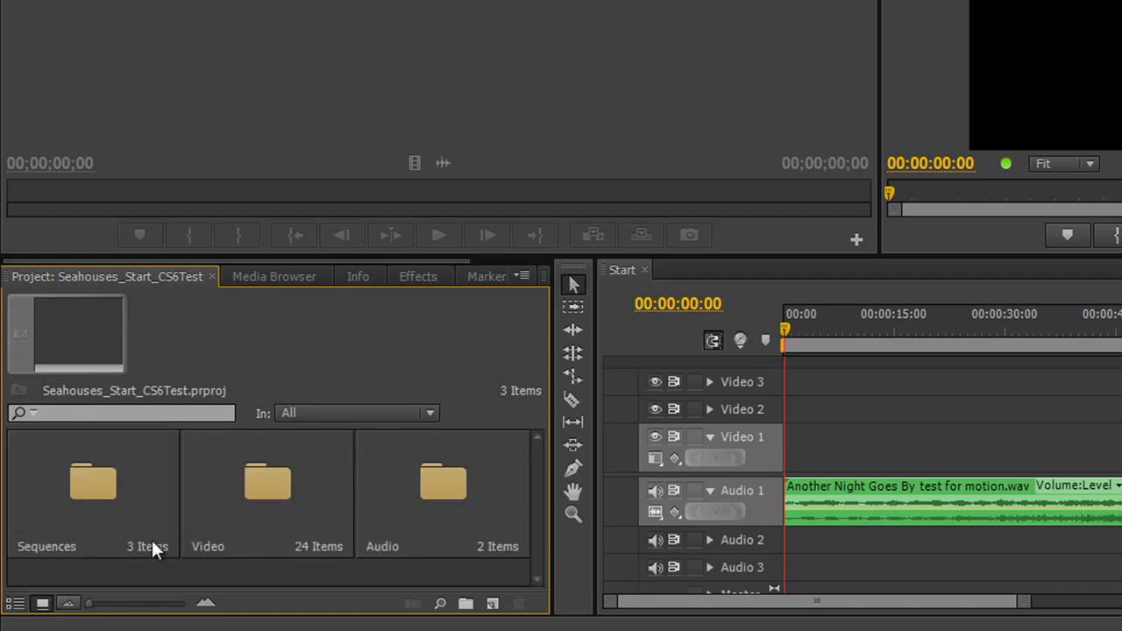
- Open the Video bin and turn off Preview Area in the panel menu
double_click(272, 478)
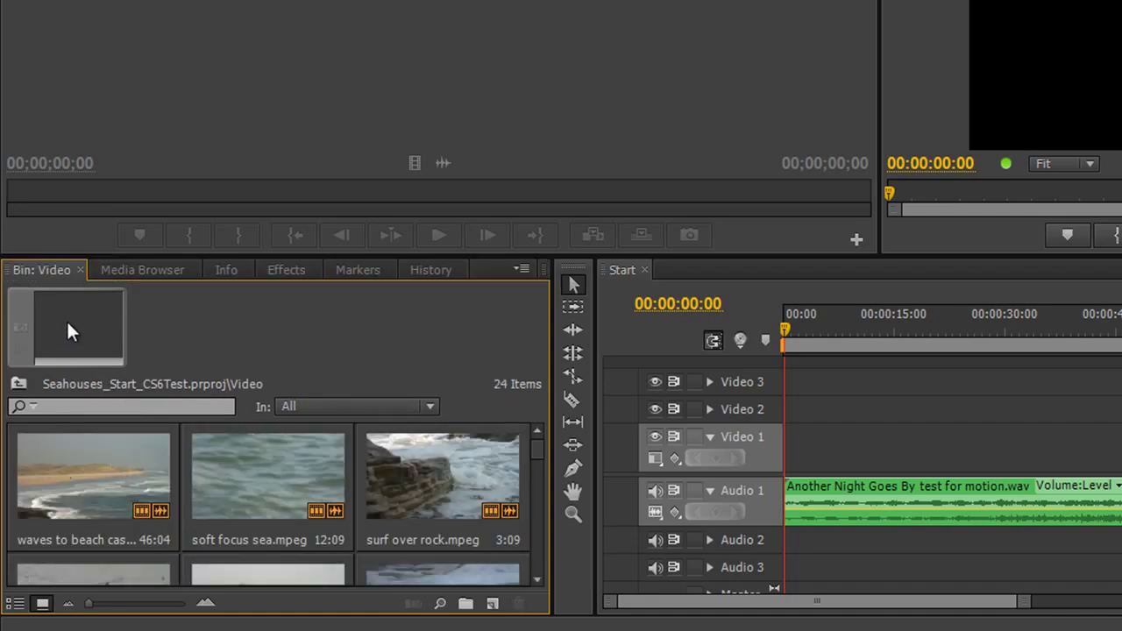
left_click(522, 268)
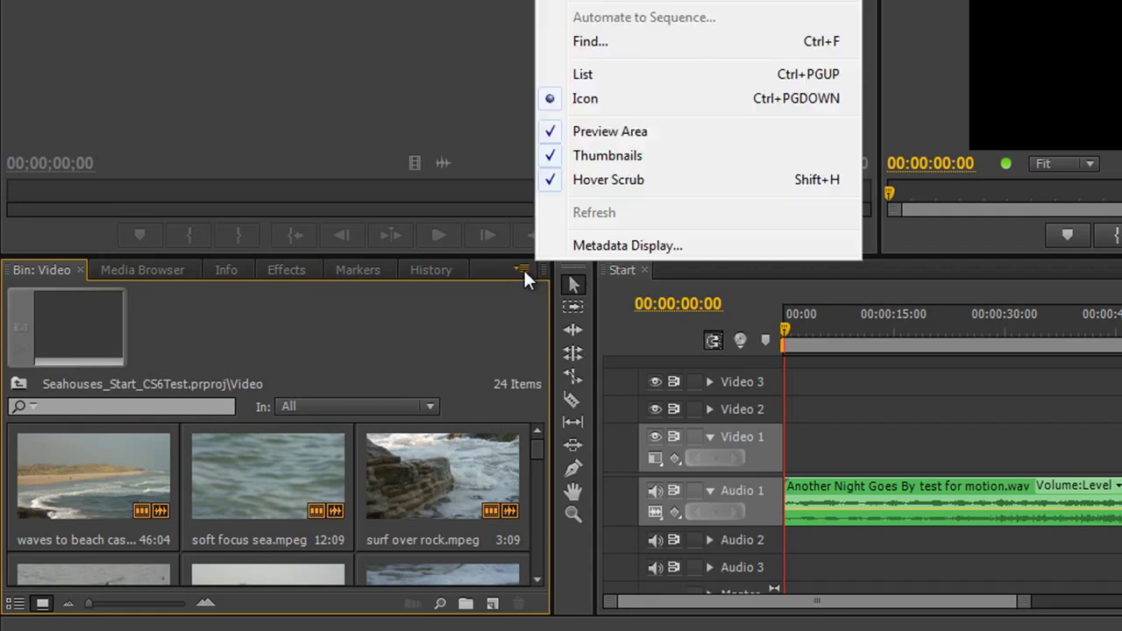
left_click(613, 132)
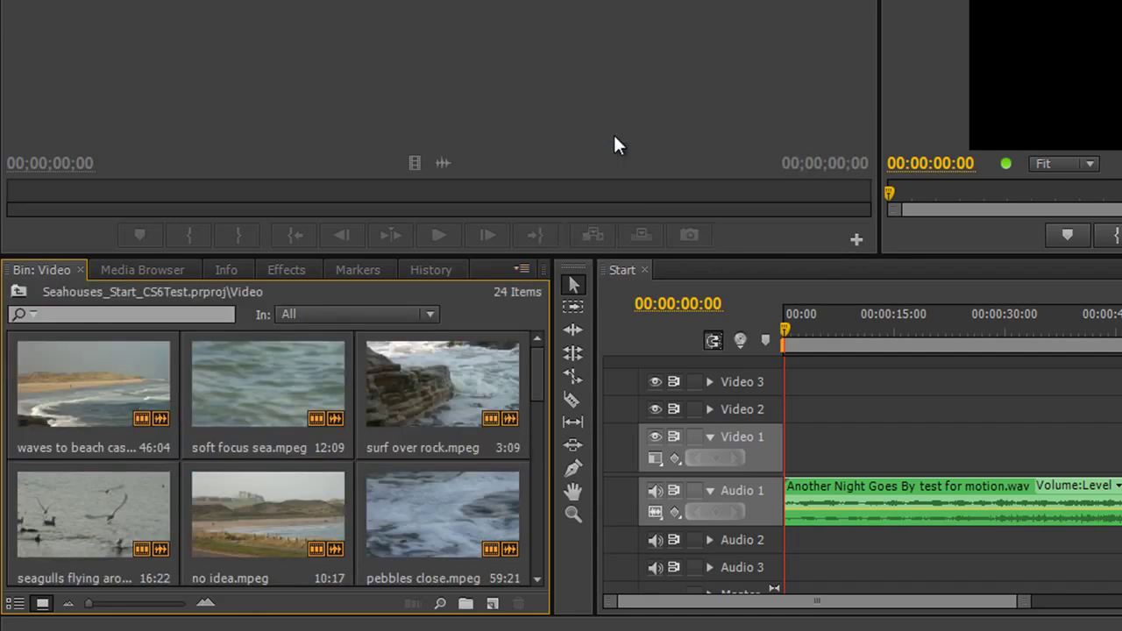
left_click(521, 269)
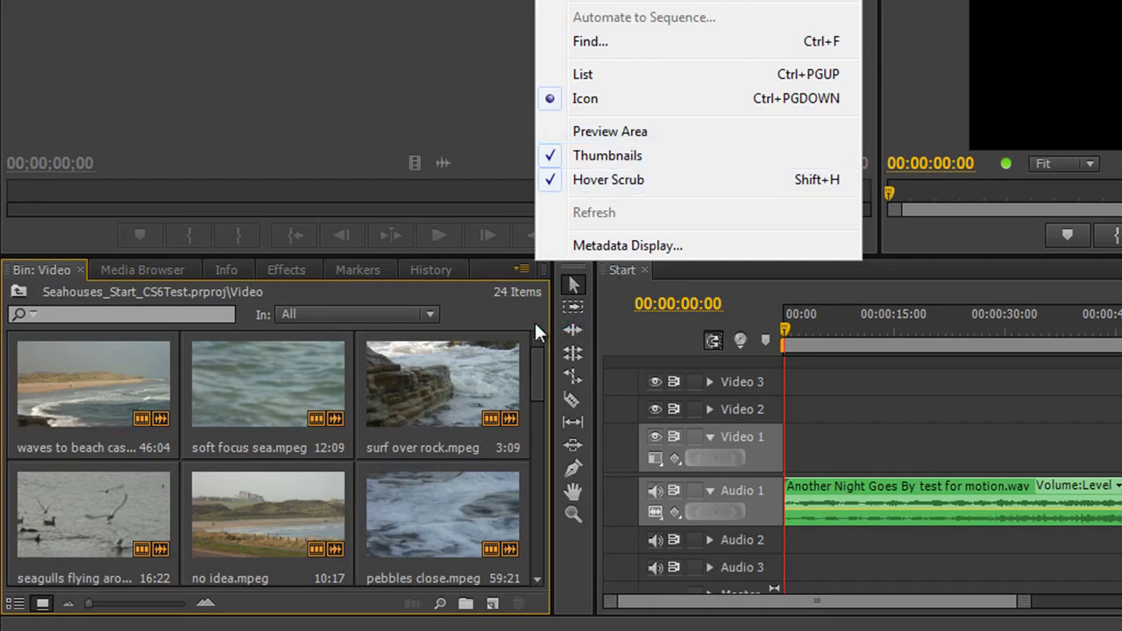
- Browse into the Audio bin and back to the top level, then switch to List View
left_click(504, 313)
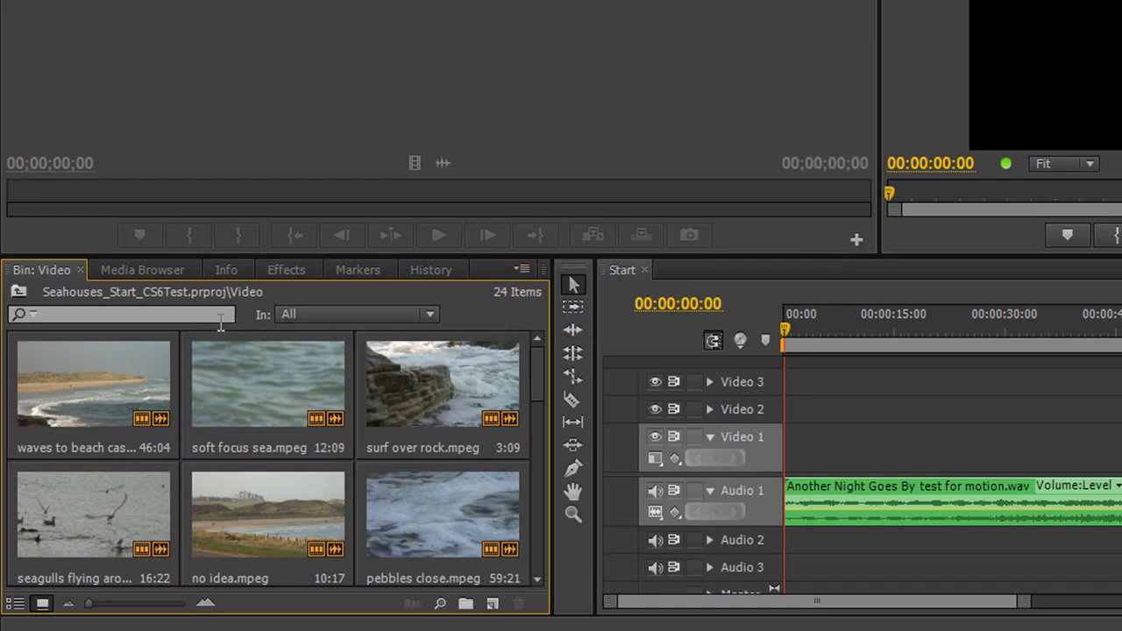
left_click(13, 287)
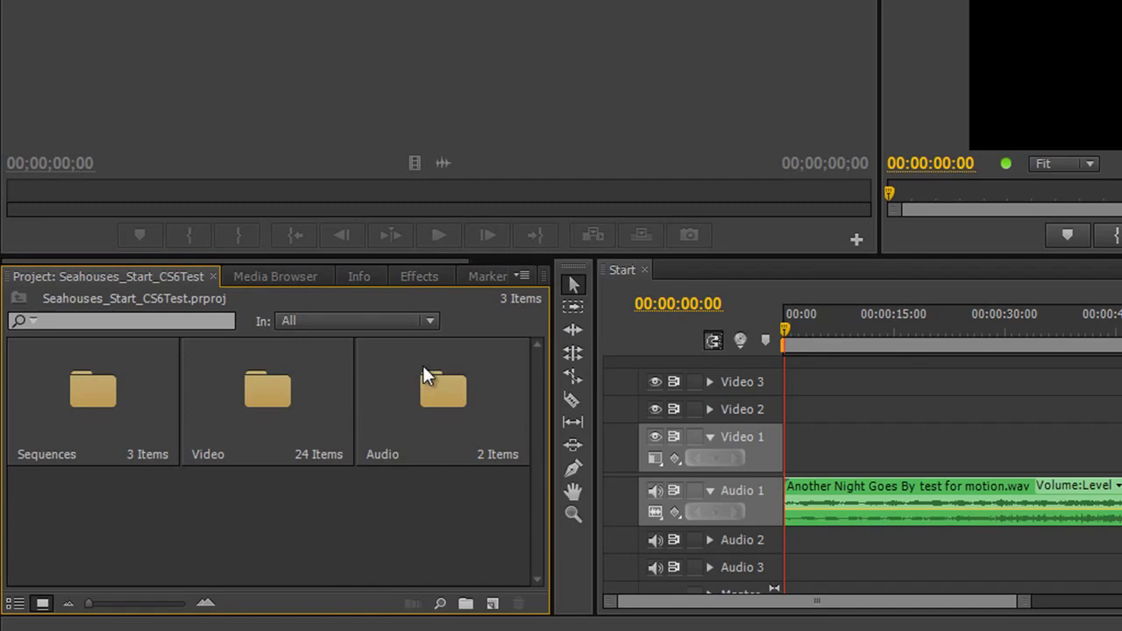
left_click(427, 459)
double_click(441, 399)
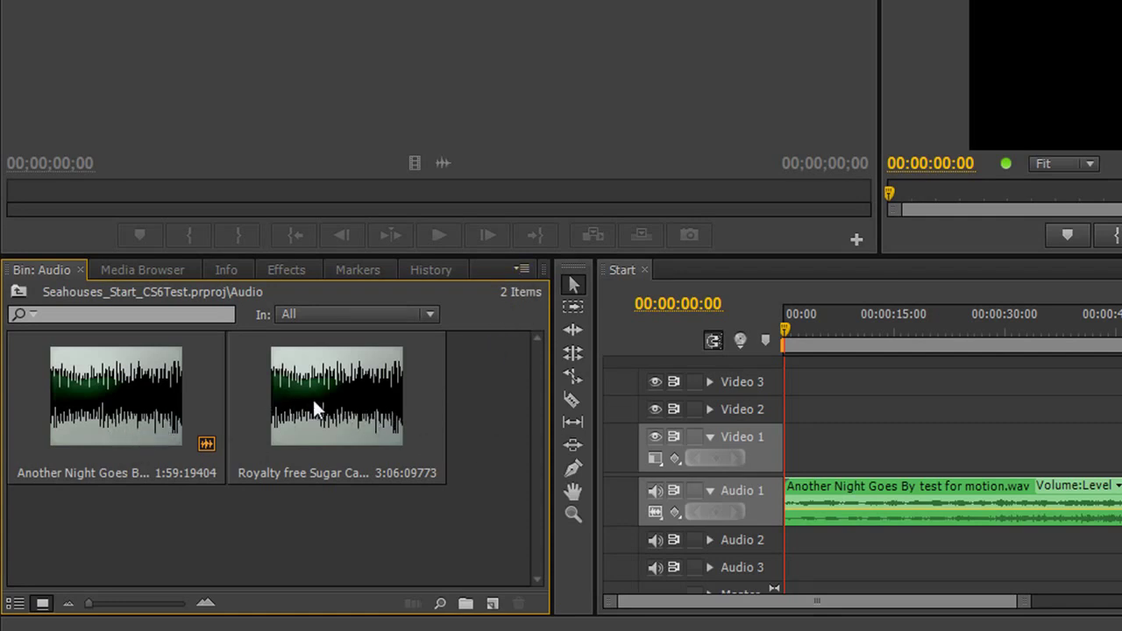
left_click(17, 290)
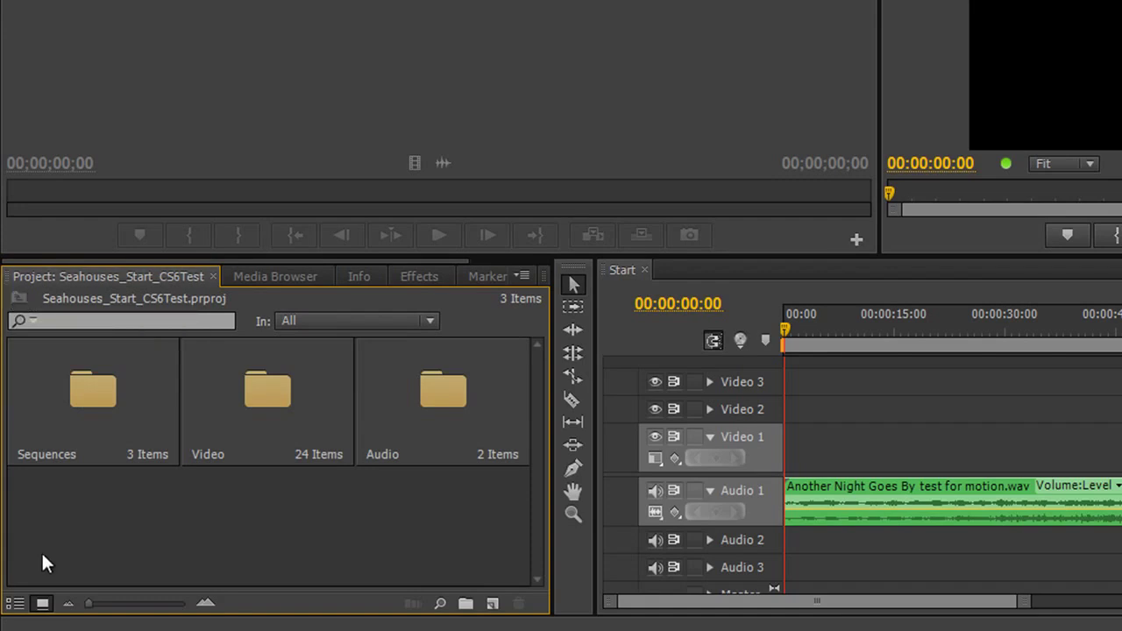
left_click(15, 603)
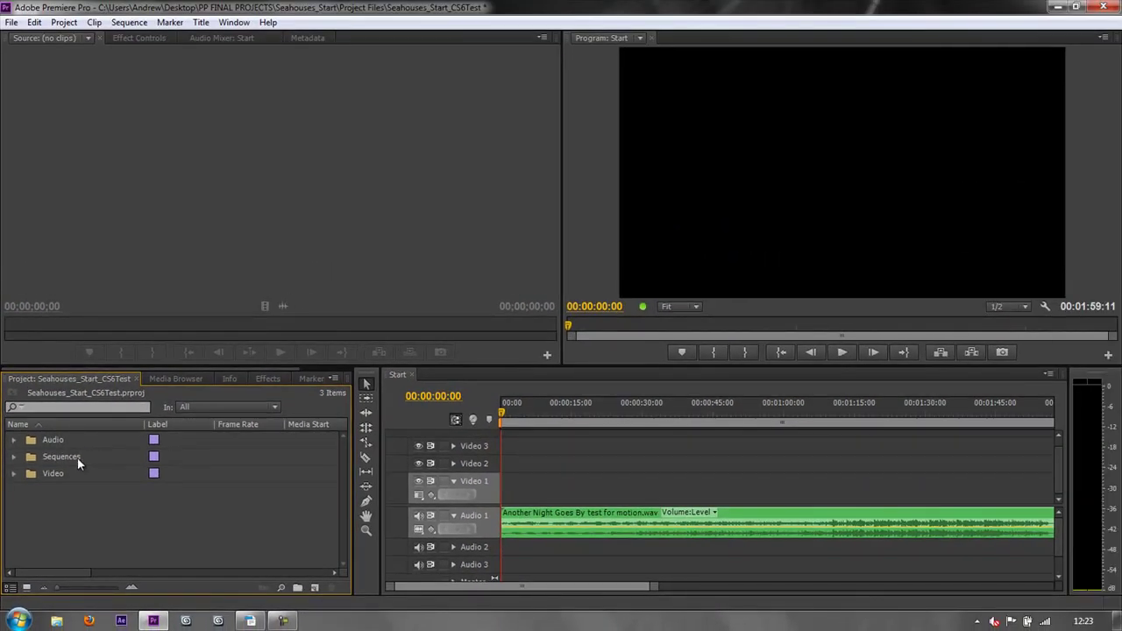
- Open the Edited sequence from the Sequences bin in the timeline
left_click(13, 456)
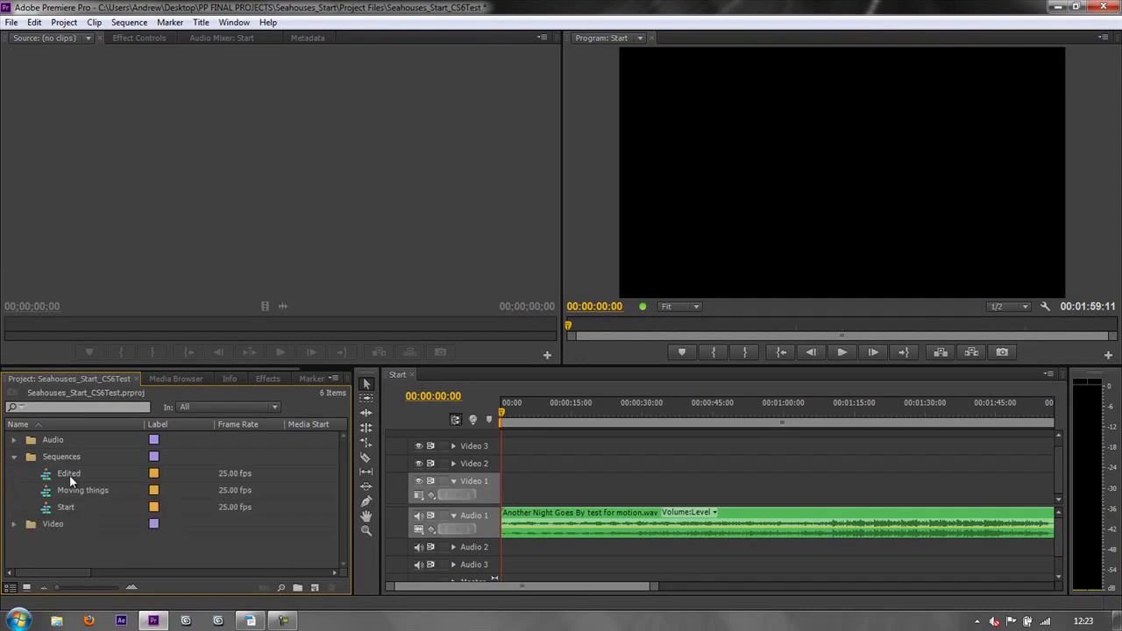
double_click(69, 473)
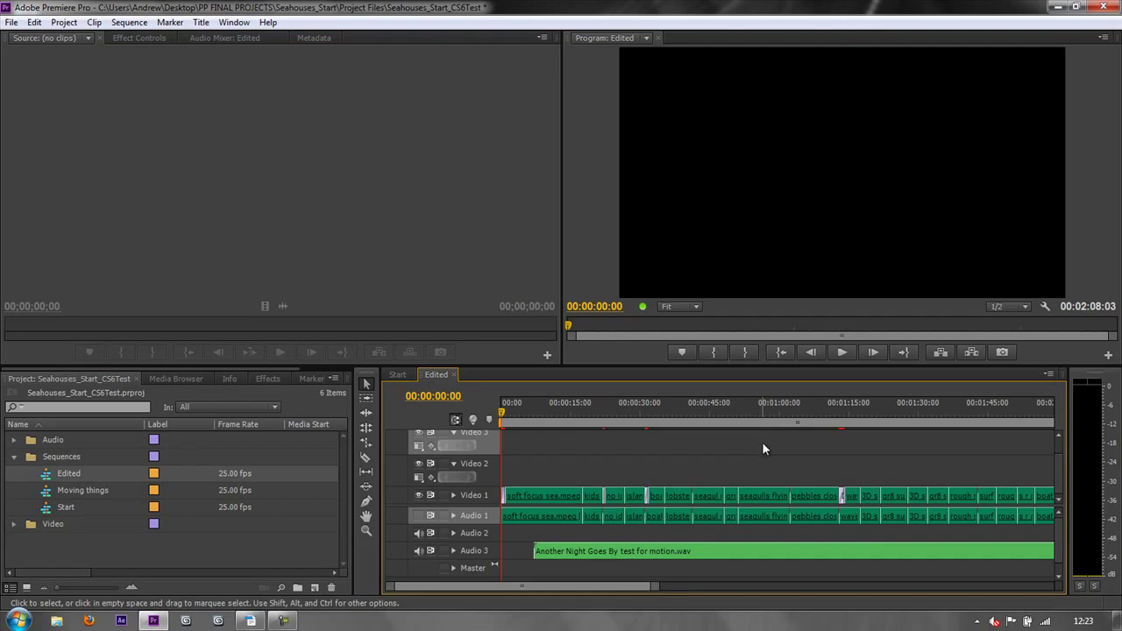
left_click(13, 456)
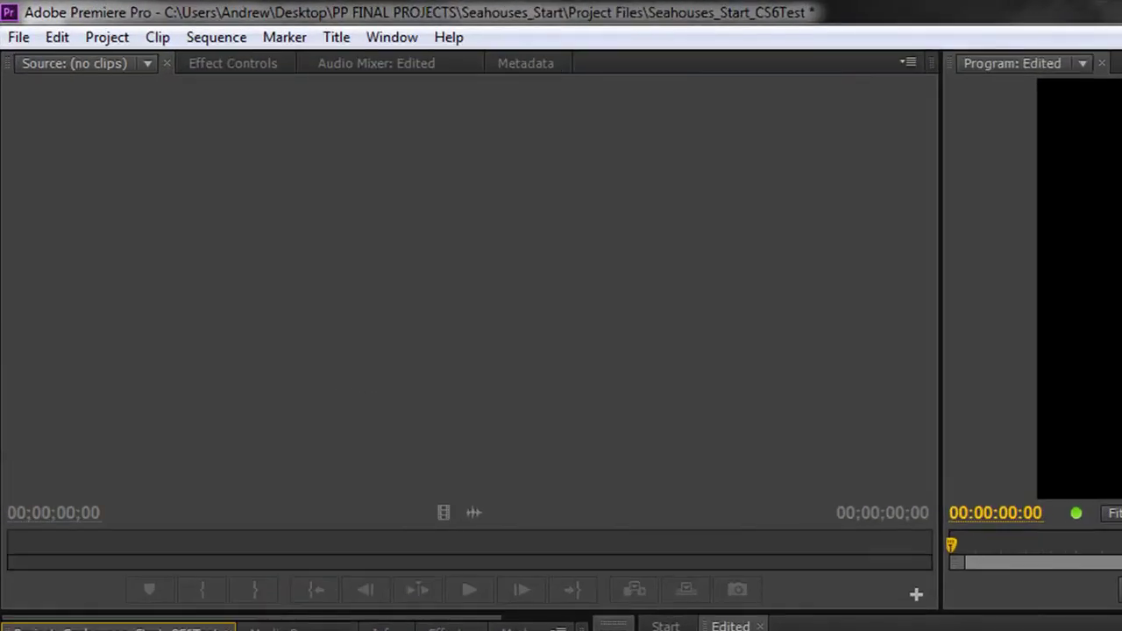
- Switch the Project panel to Icon View and open the Video bin's 24 clip thumbnails
left_click(118, 41)
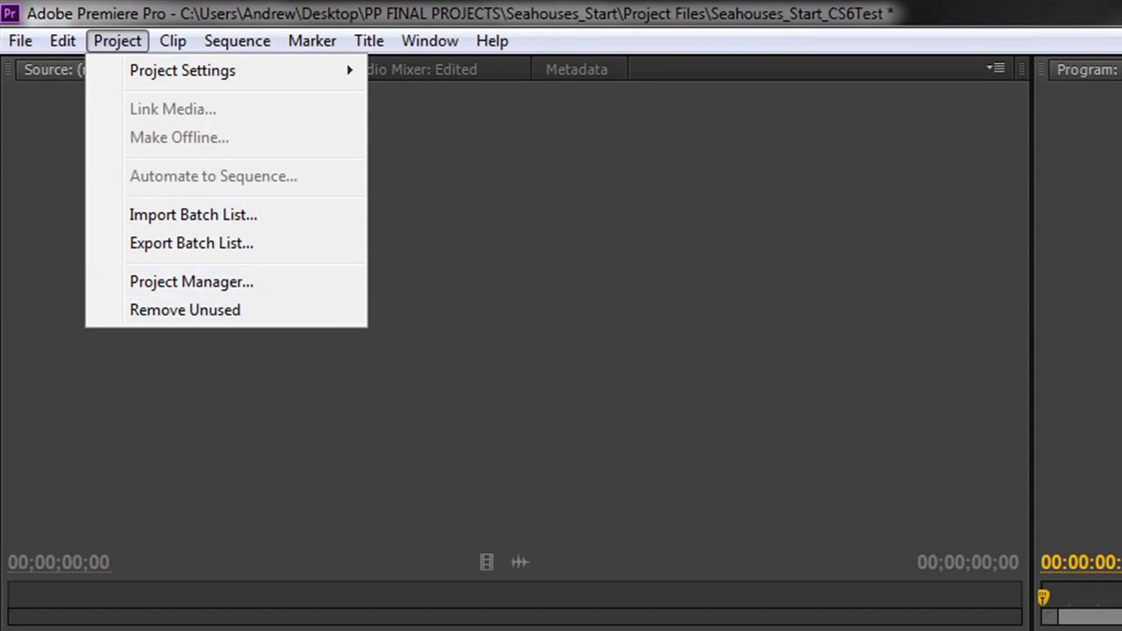
key("Escape")
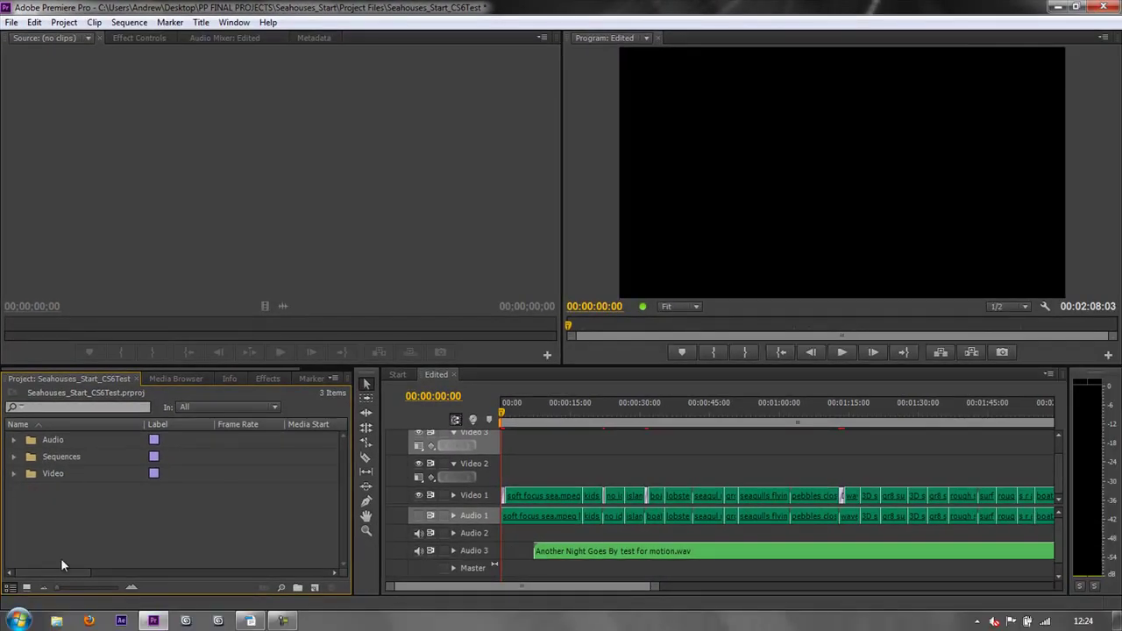
left_click(27, 587)
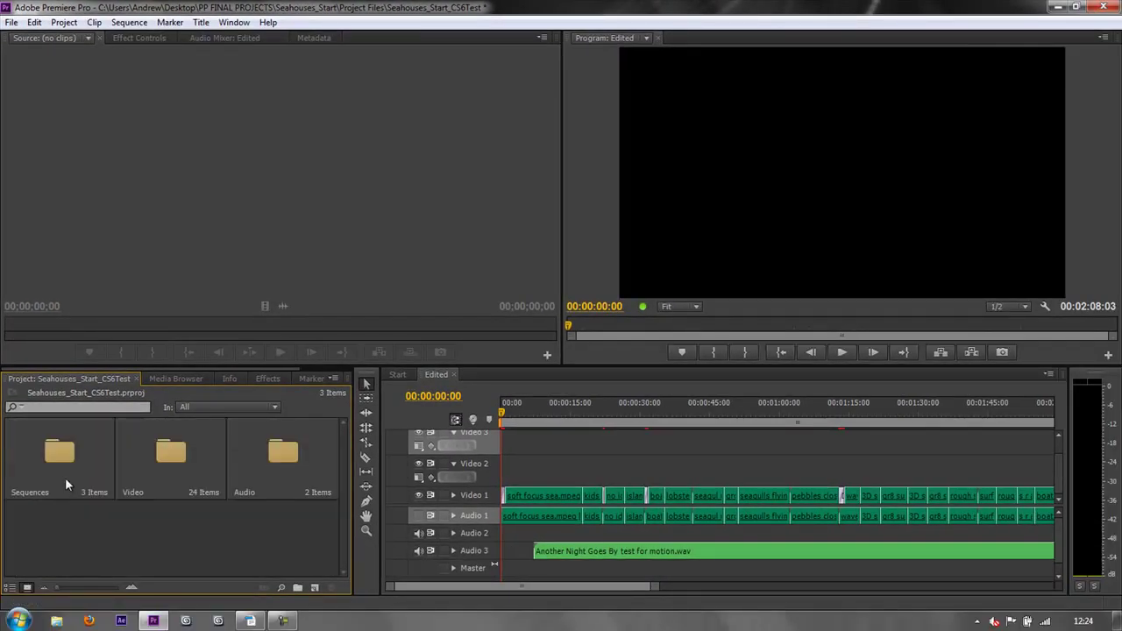
double_click(167, 457)
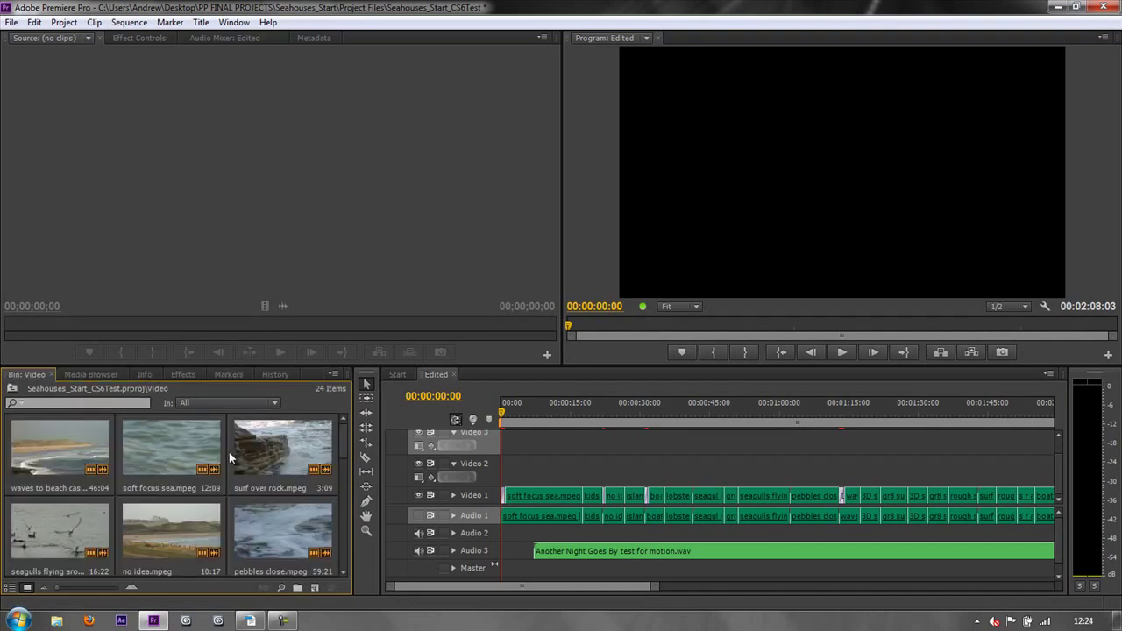
key("grave")
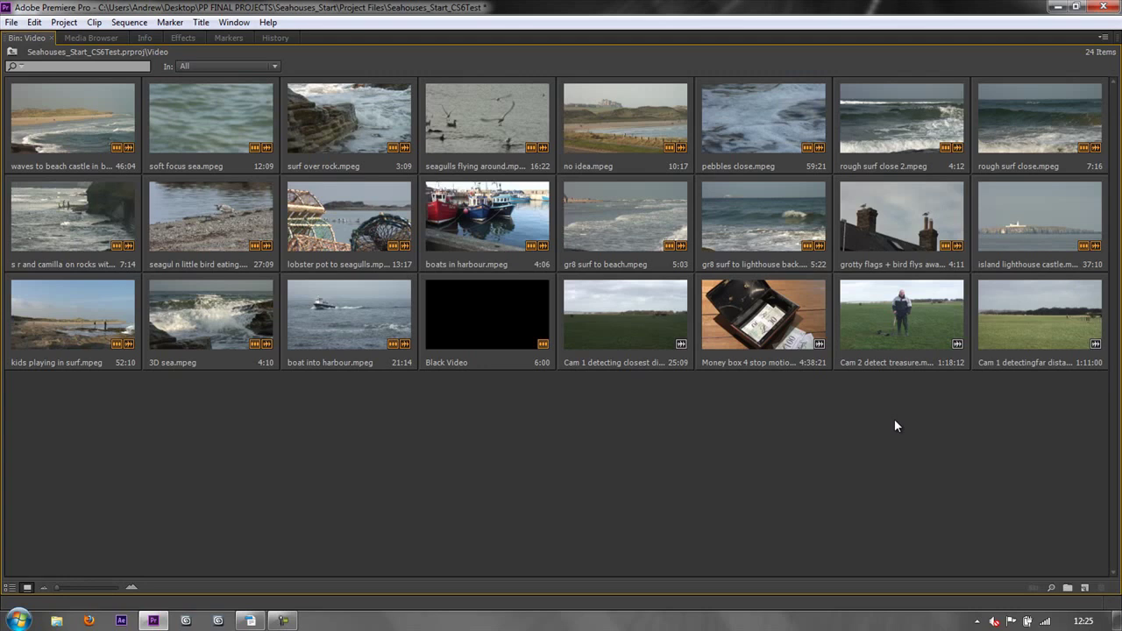
key("grave")
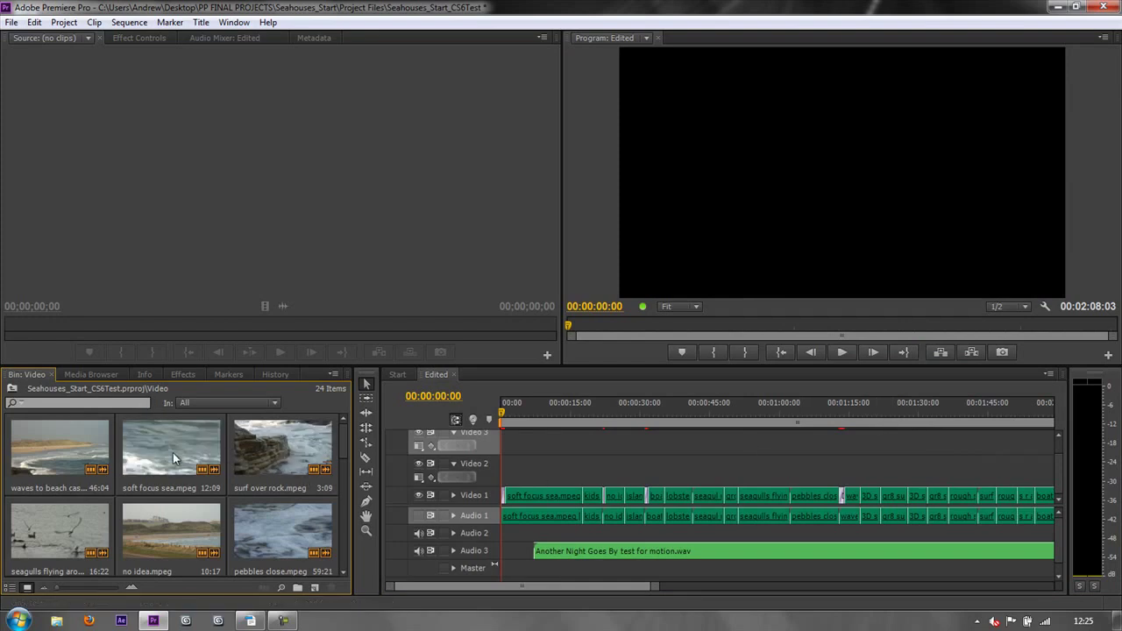
- Run Project > Remove Unused, leaving 20 items in the Video bin
left_click(68, 23)
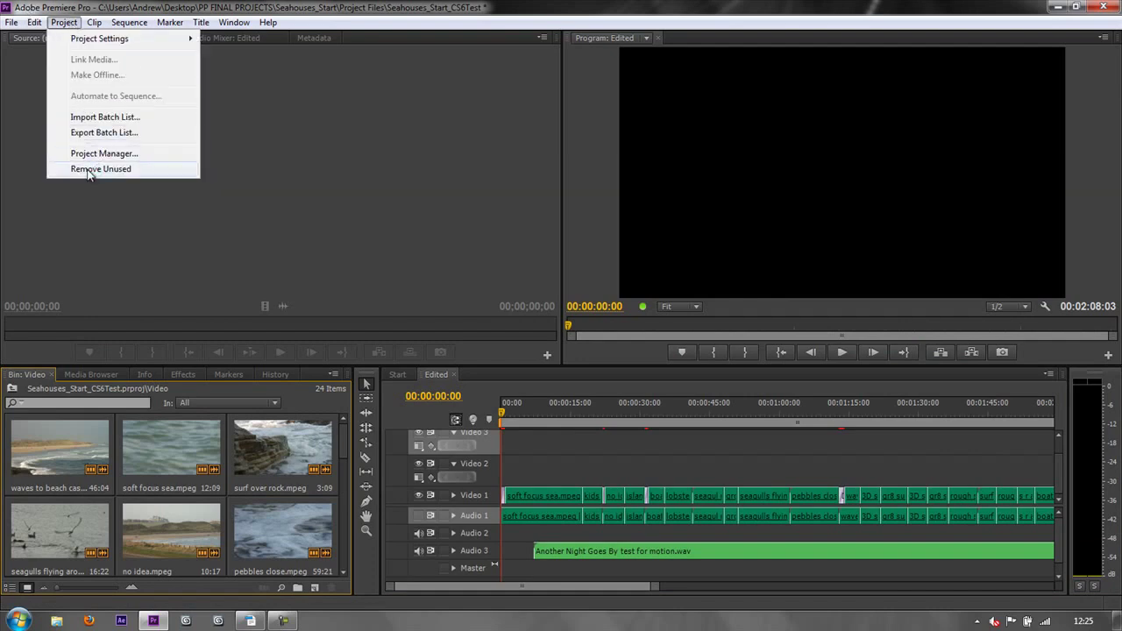
left_click(88, 169)
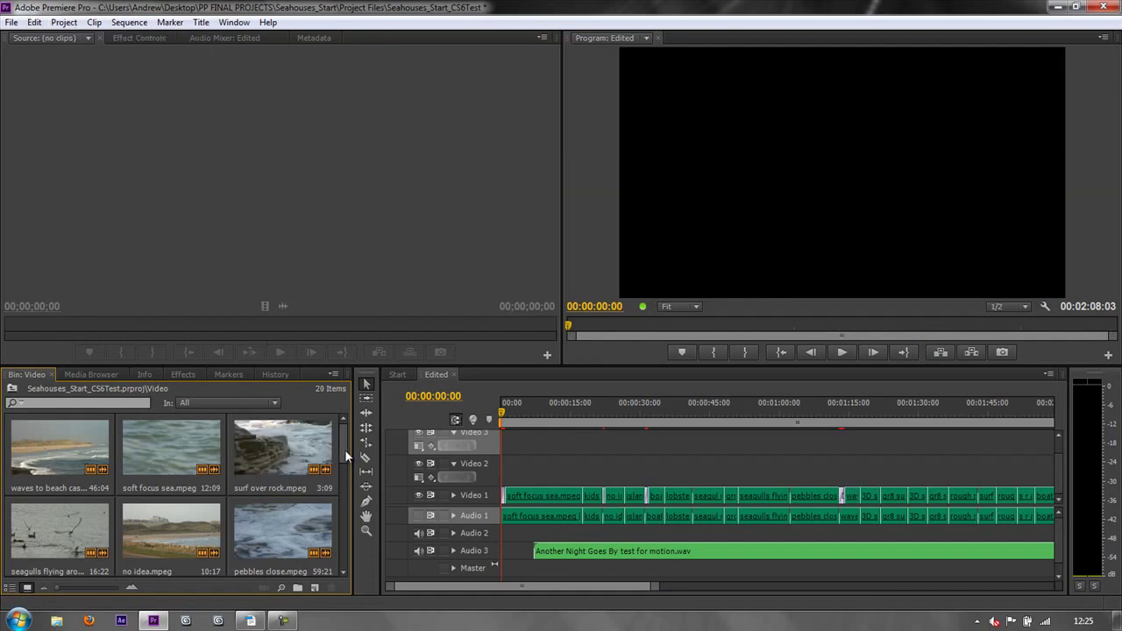
scroll(340, 491, "down", 2)
scroll(339, 513, "down", 3)
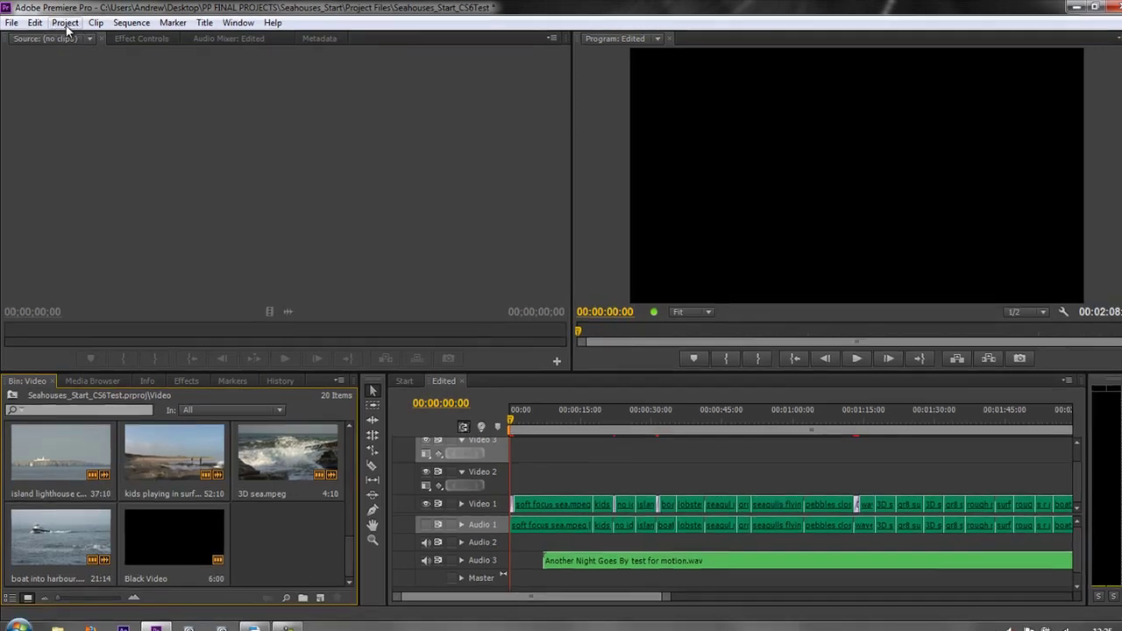
- Open Project Manager and uncheck the Start and Moving things sequences, keeping only Edited
left_click(65, 24)
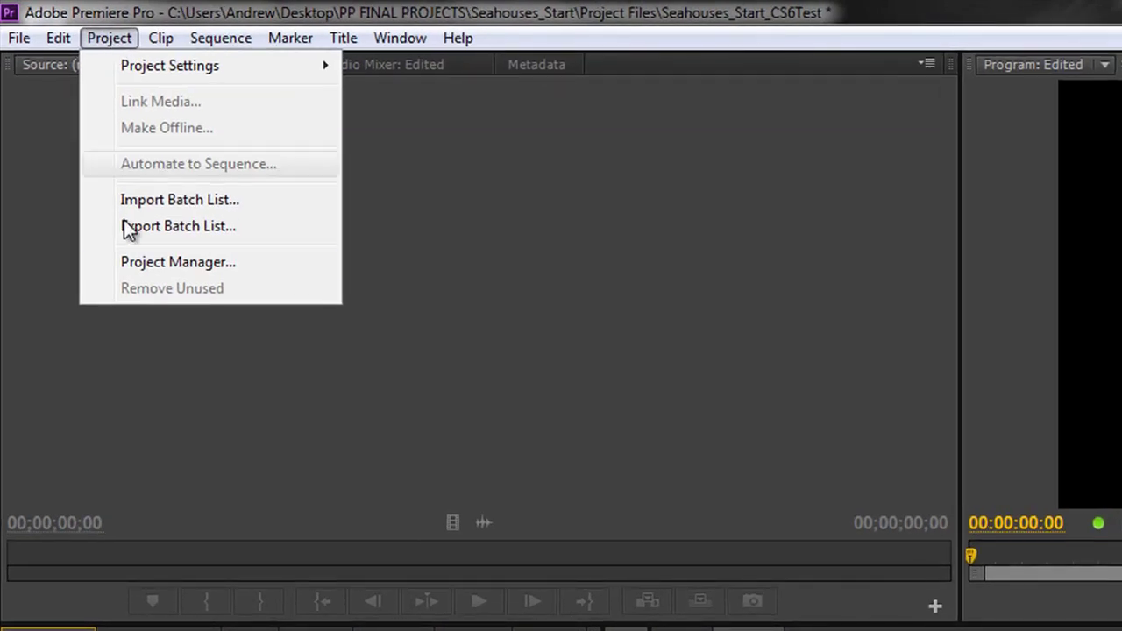
left_click(156, 263)
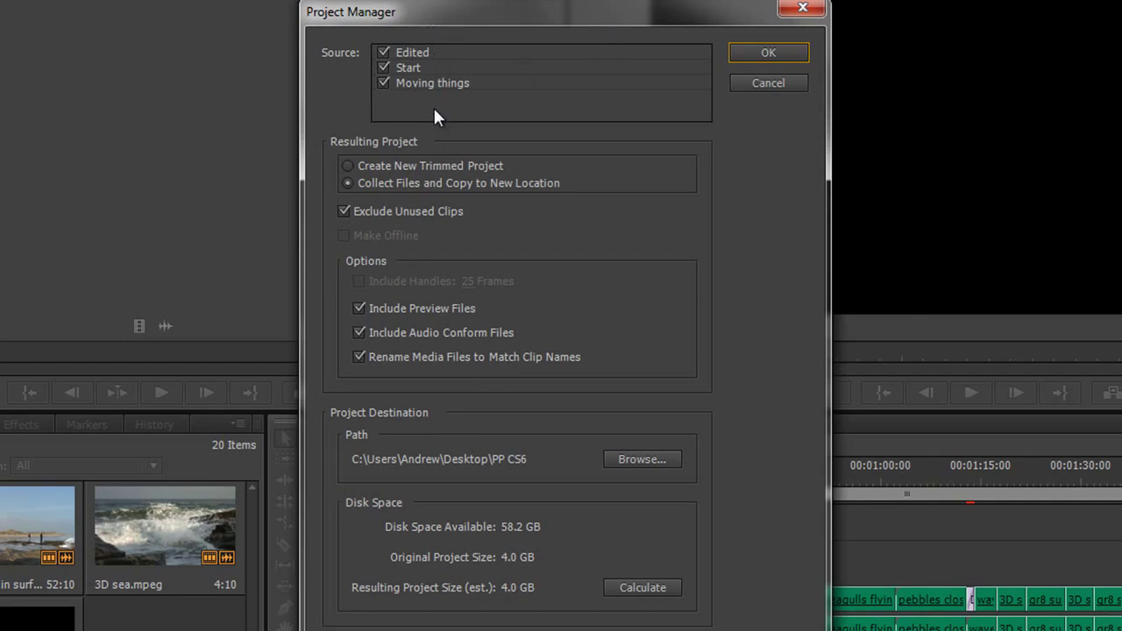
left_click(384, 81)
left_click(383, 68)
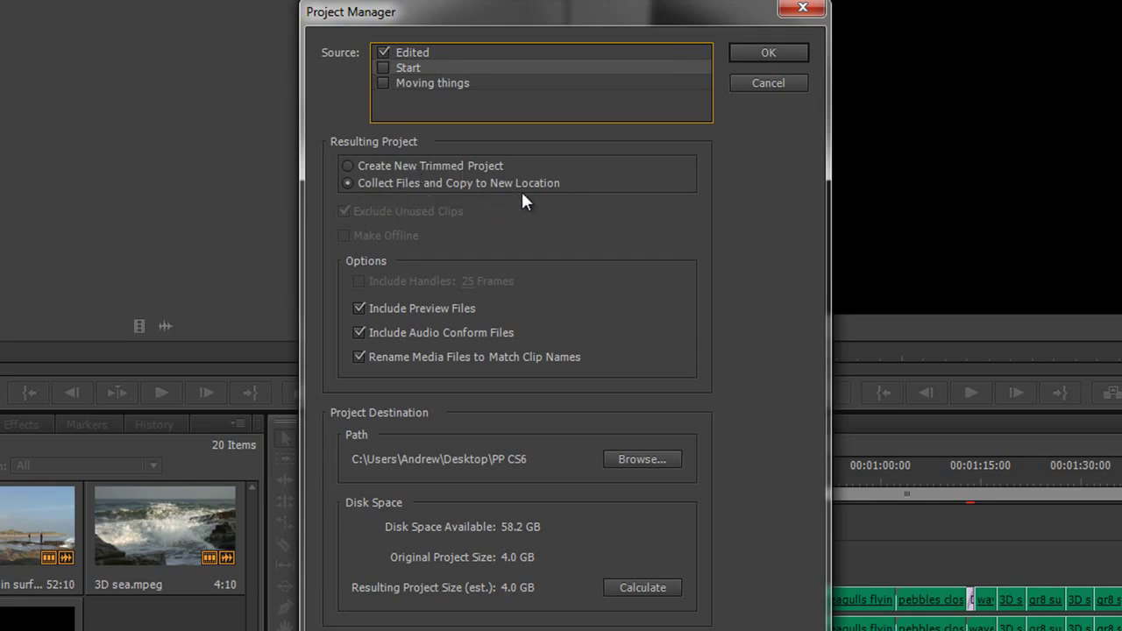
- Select Create New Trimmed Project in the Project Manager
left_click(348, 166)
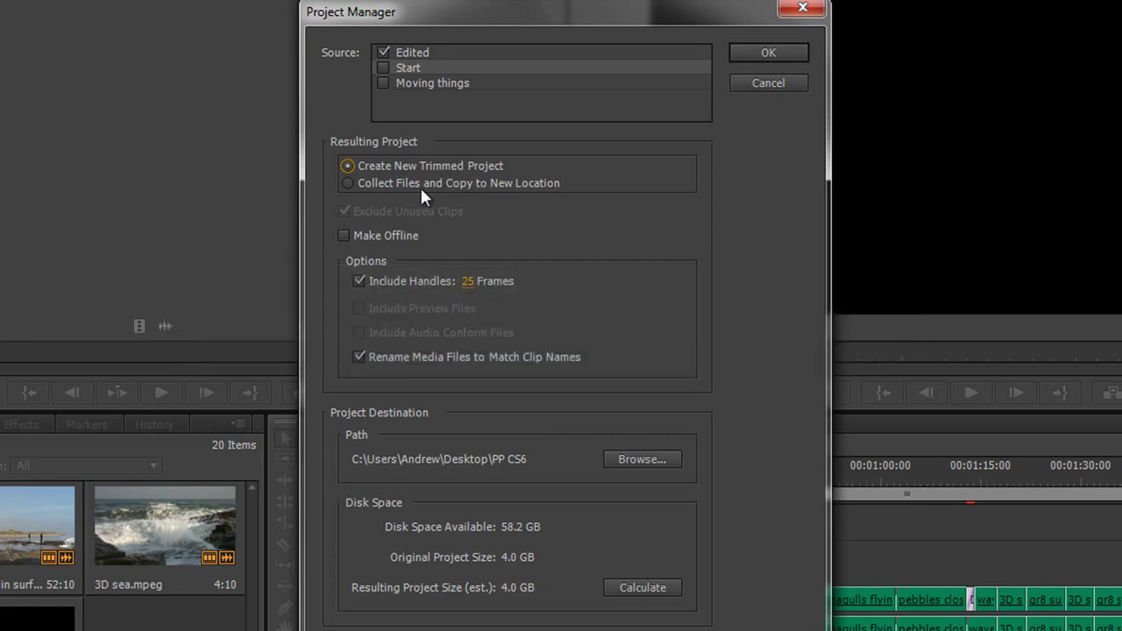
- Switch the Project Manager back to Collect Files and Copy to New Location
left_click(351, 182)
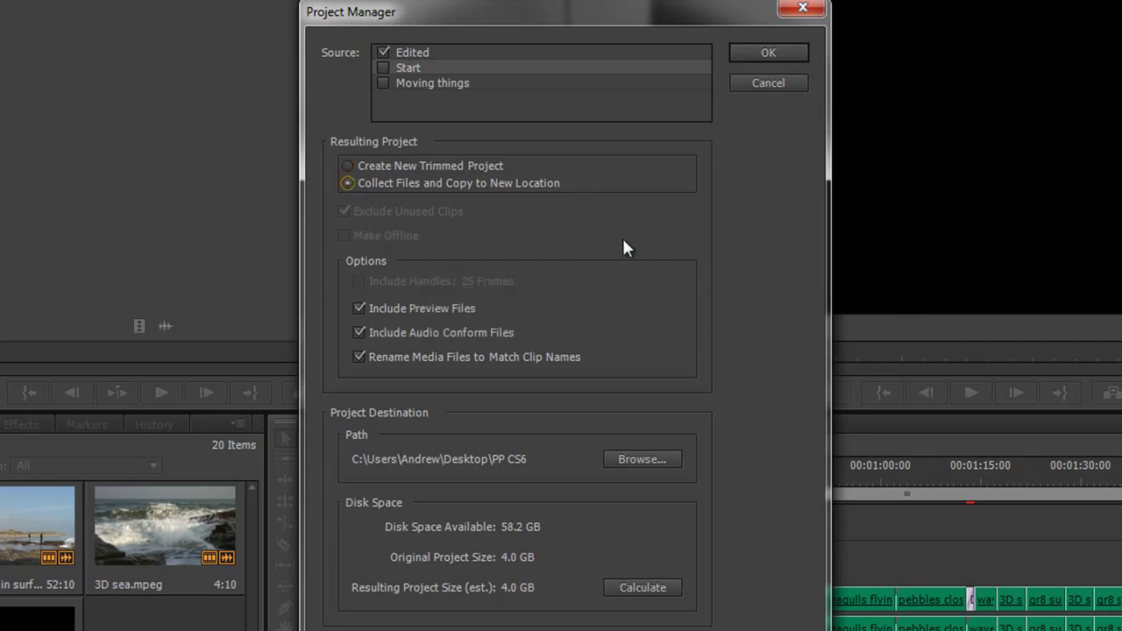